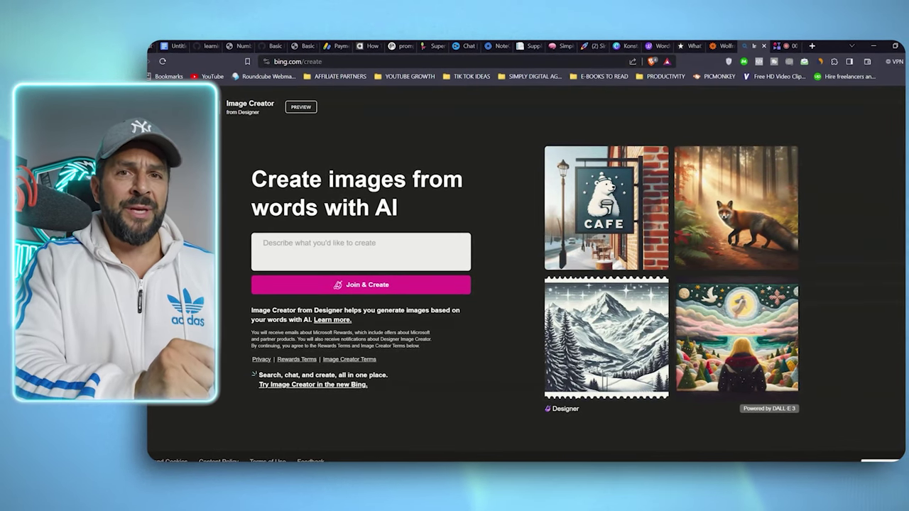
- Generate four neon Viking logo images from a prompt describing a gaming business logo
text(create for me a viking lo)
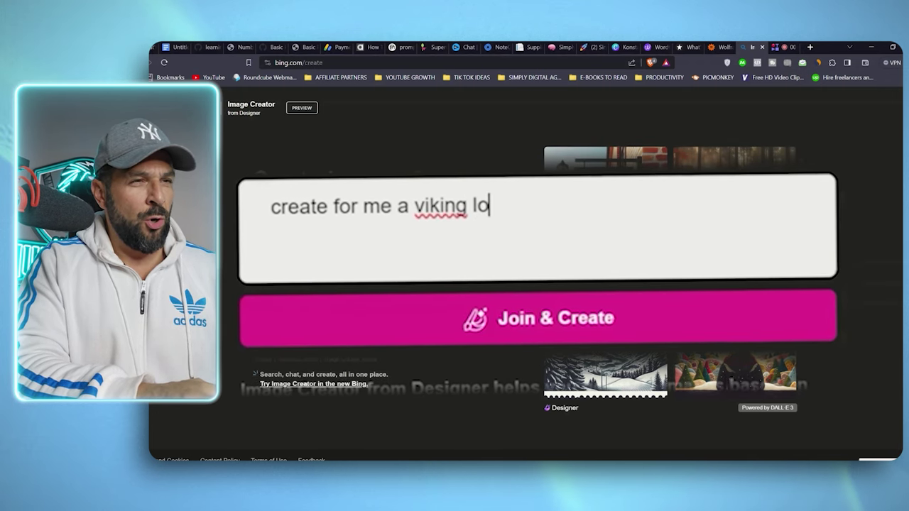
text(with neon elements to use for my)
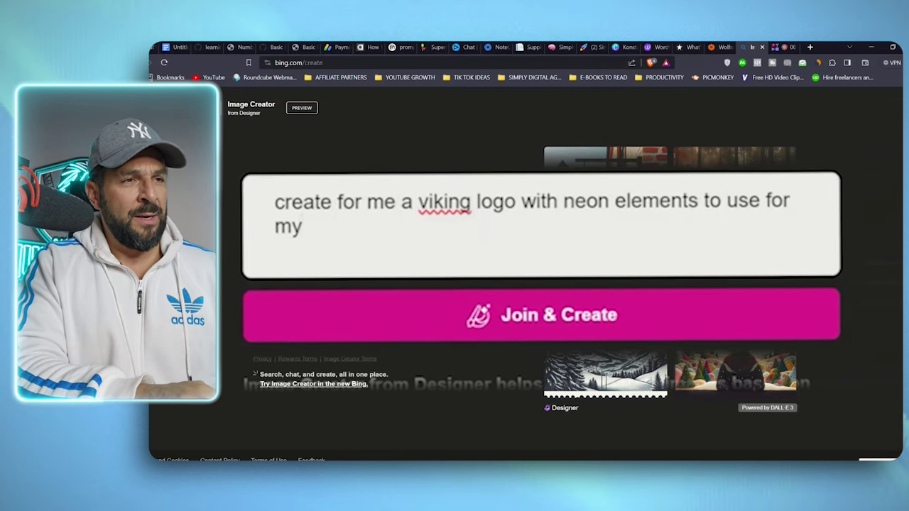
text( gaming business)
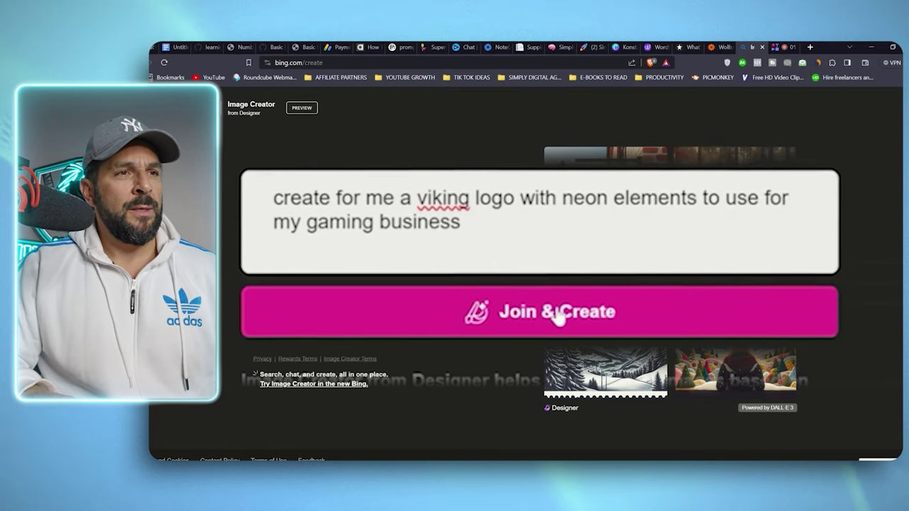
click(557, 318)
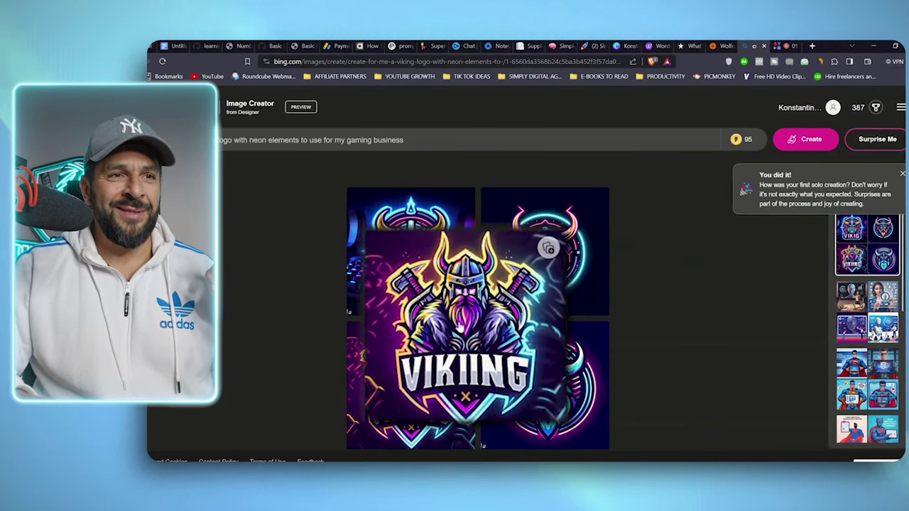
- Open the circular neon Viking logo full size and customize it in Microsoft Designer
click(564, 408)
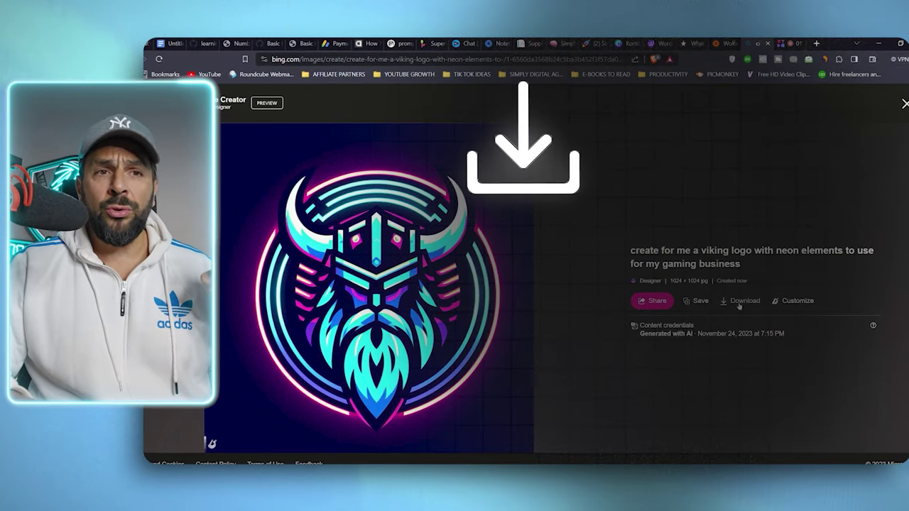
click(697, 301)
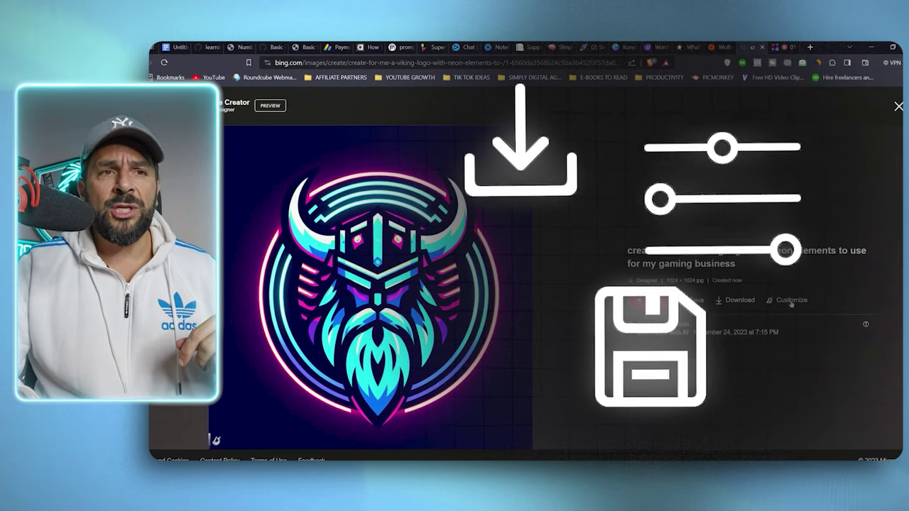
click(791, 300)
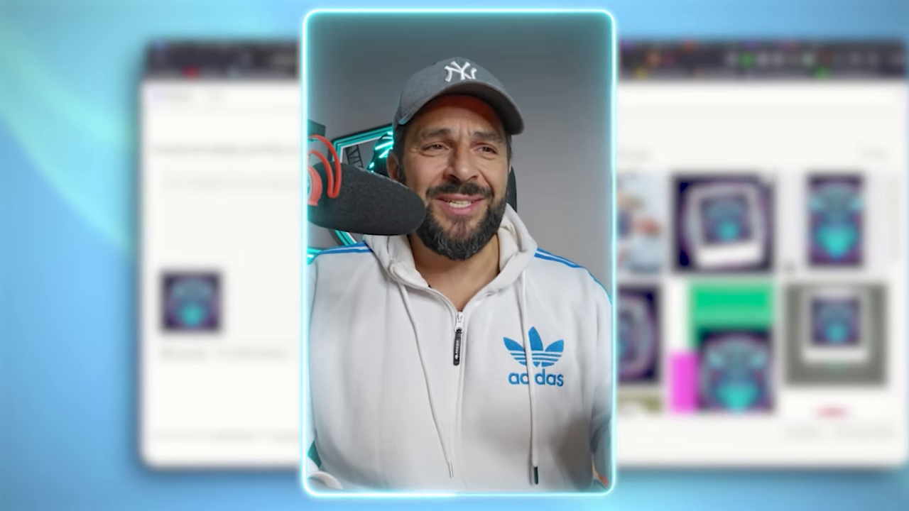
- Scroll through the Microsoft Designer mockups built from the Viking logo
scroll(756, 298, down, 3)
scroll(654, 283, down, 2)
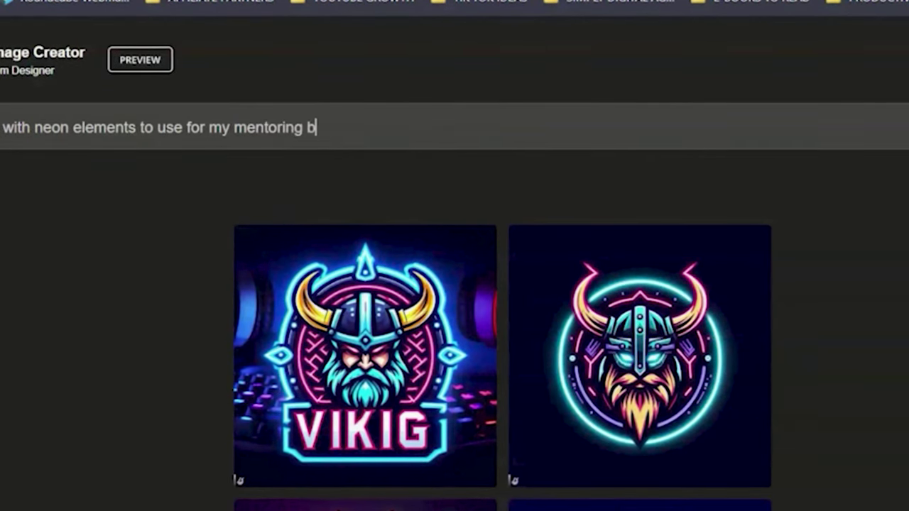
- Generate neon Viking logos for a mentoring business and view the first result full size
text(usiness)
click(804, 139)
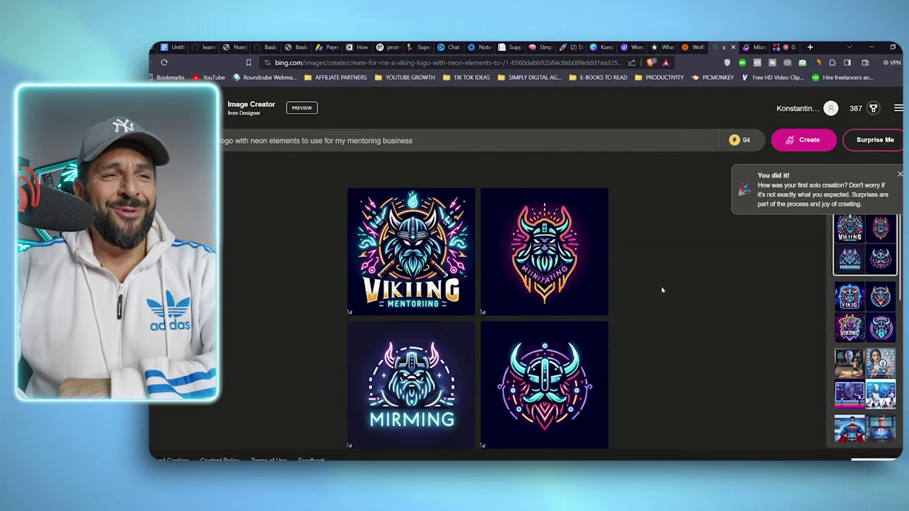
click(419, 252)
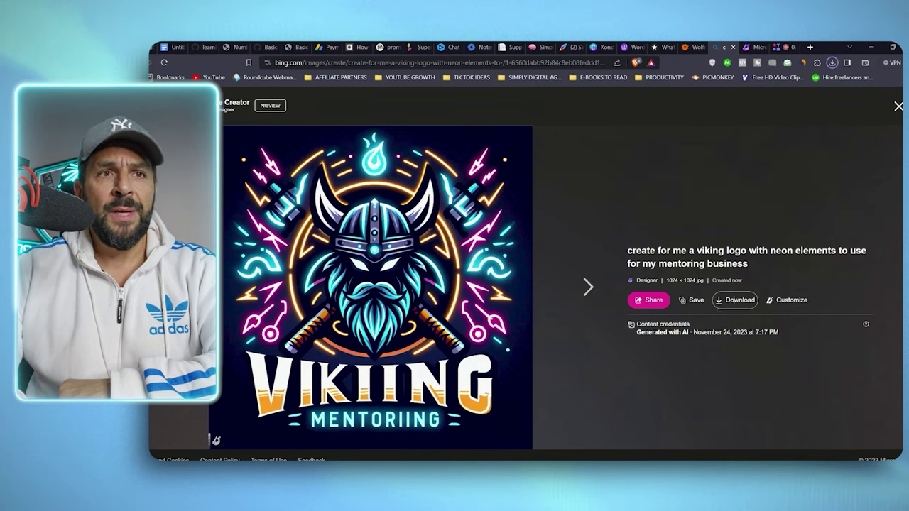
click(412, 65)
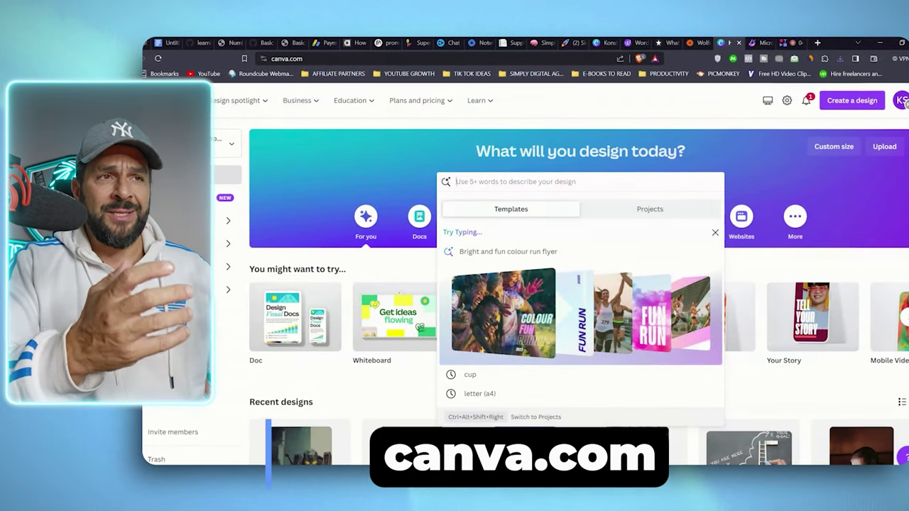
- Search Canva for 'carousel' templates and browse the 4,165 results
text(carousel)
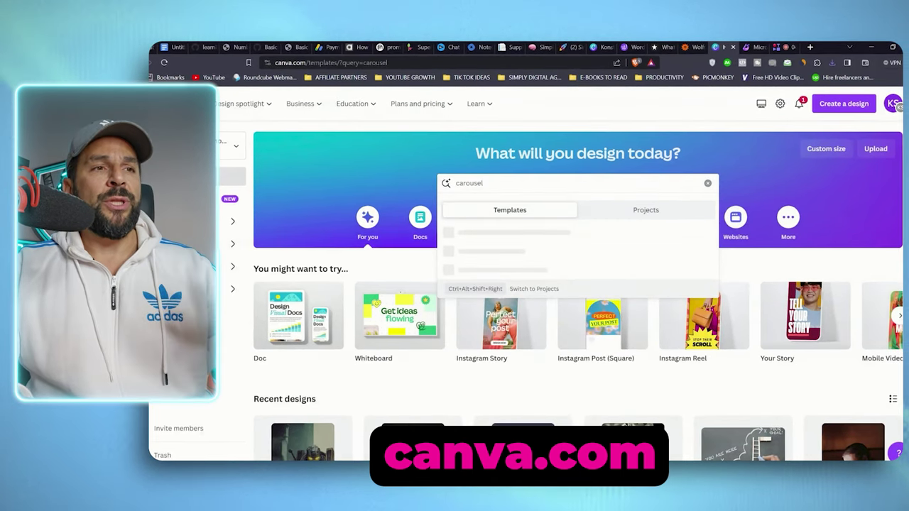
key(Return)
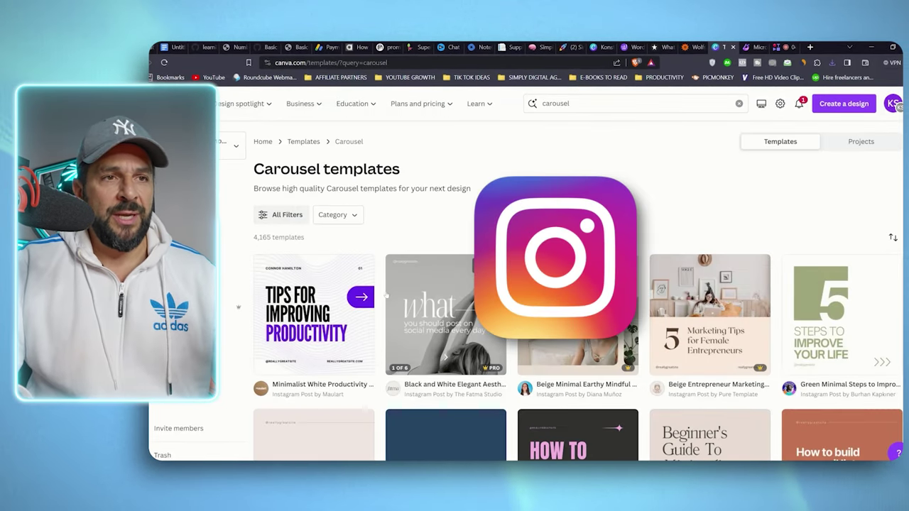
scroll(358, 315, down, 10)
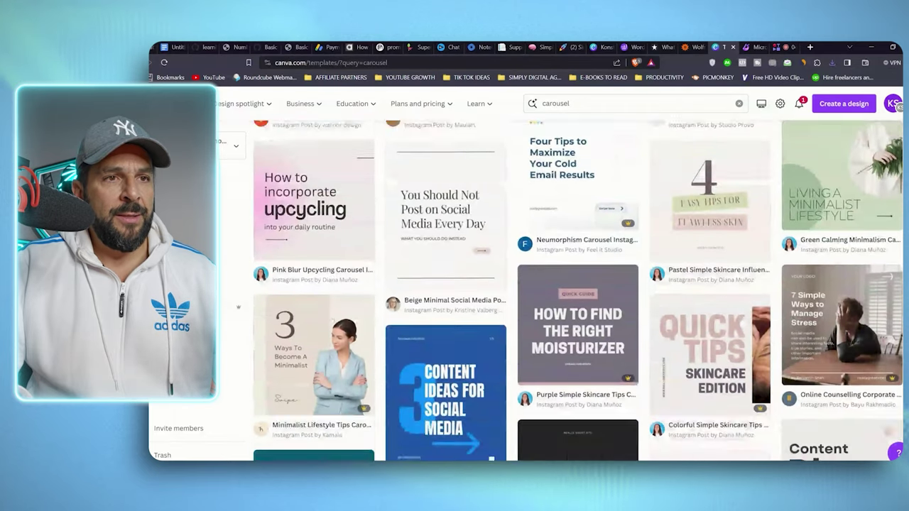
scroll(357, 314, down, 10)
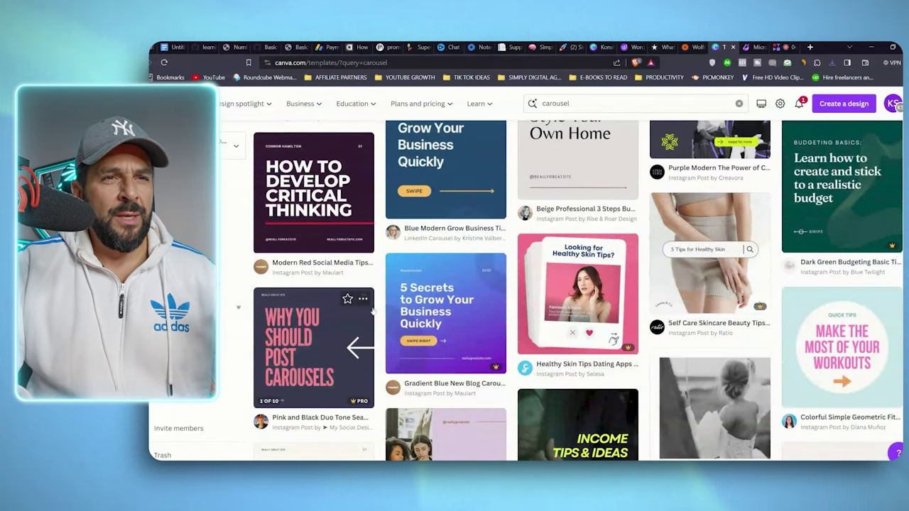
scroll(357, 315, down, 10)
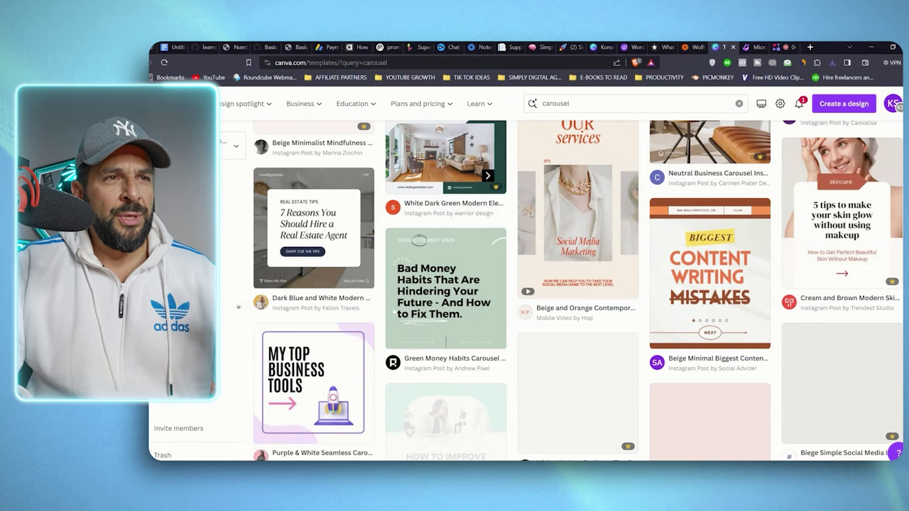
scroll(551, 321, down, 10)
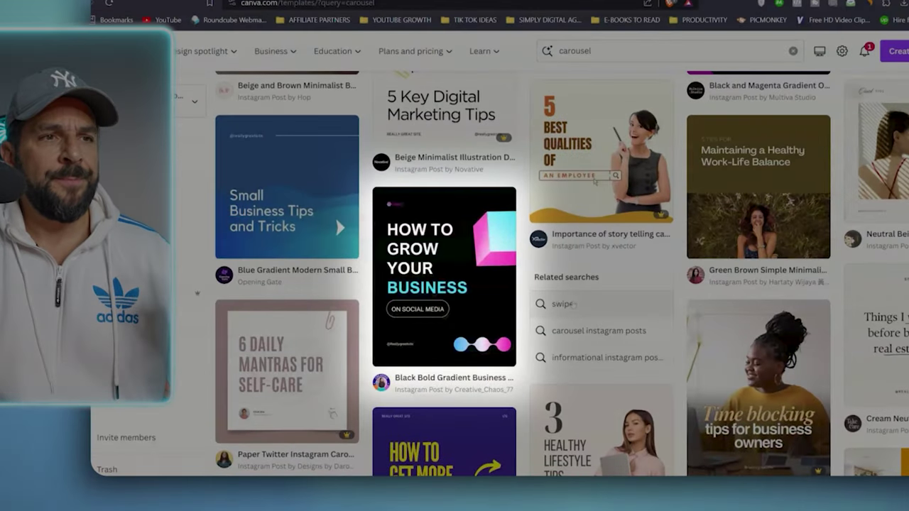
- Open the Black Bold Gradient Business Tips Carousel template and delete page 1's placeholder logo
click(449, 280)
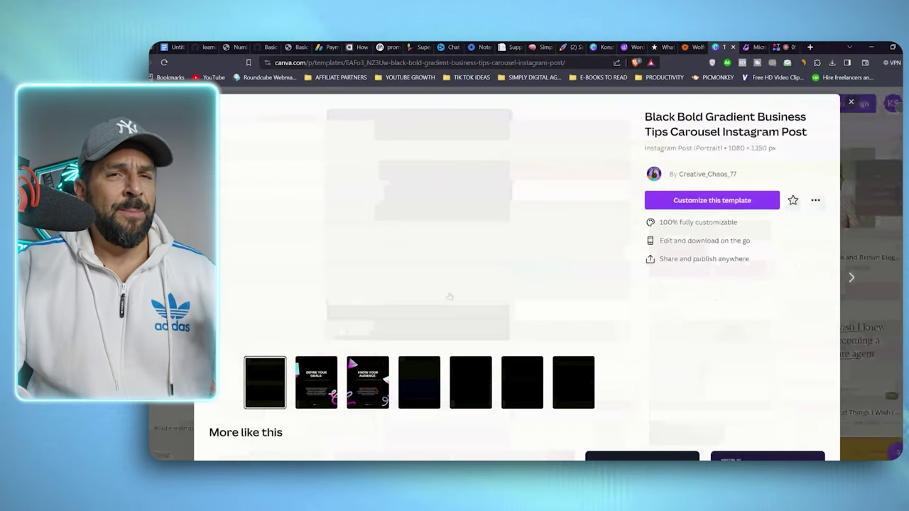
click(714, 201)
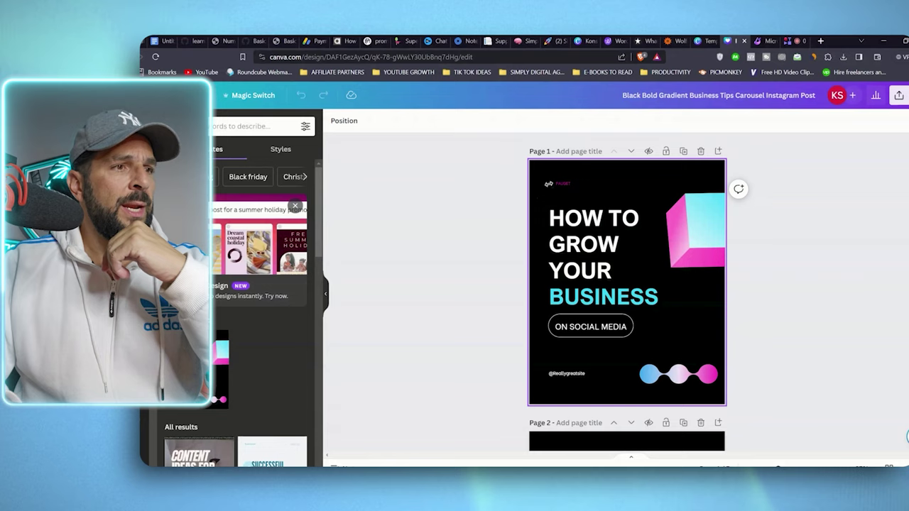
click(553, 185)
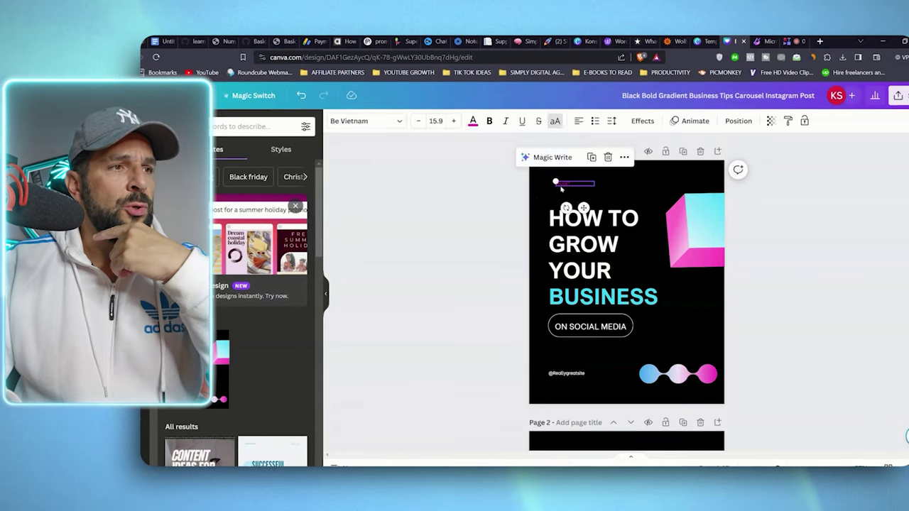
key(Delete)
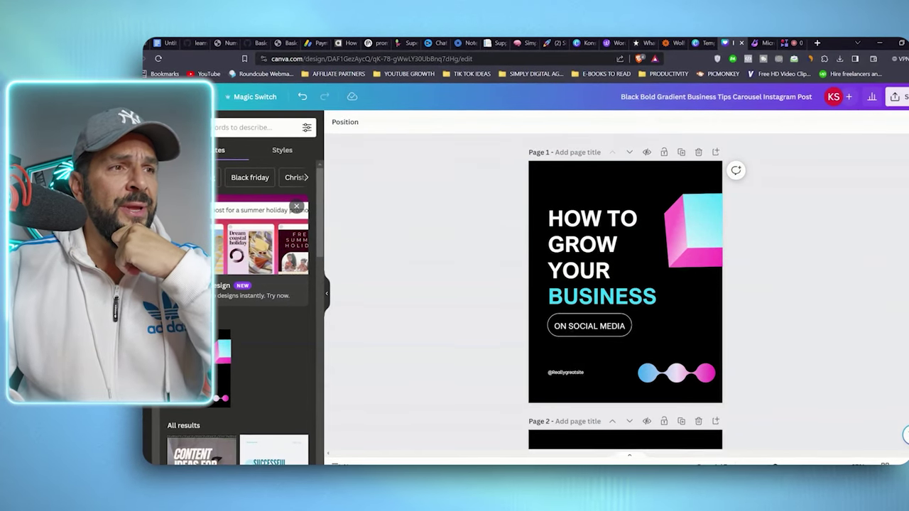
click(178, 284)
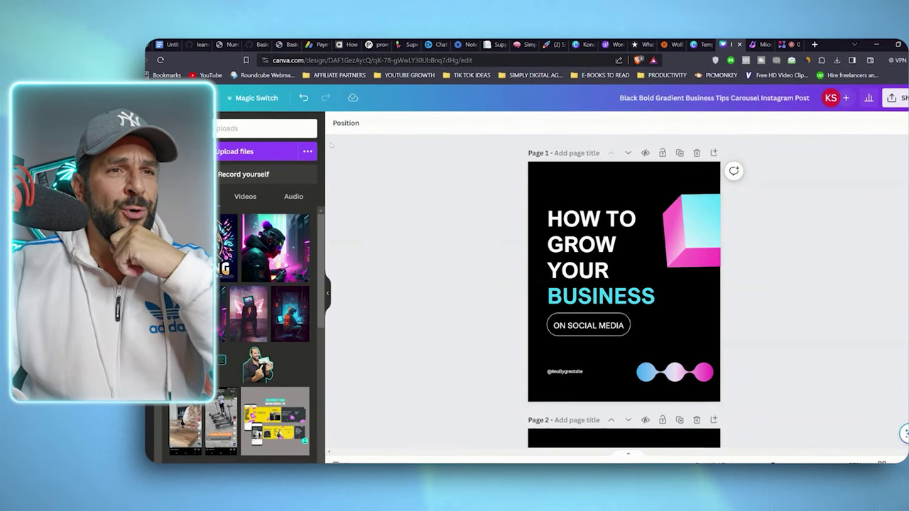
- Place the uploaded Viking logo at page 1's top-left and browse down the pages
drag(228, 245, 582, 193)
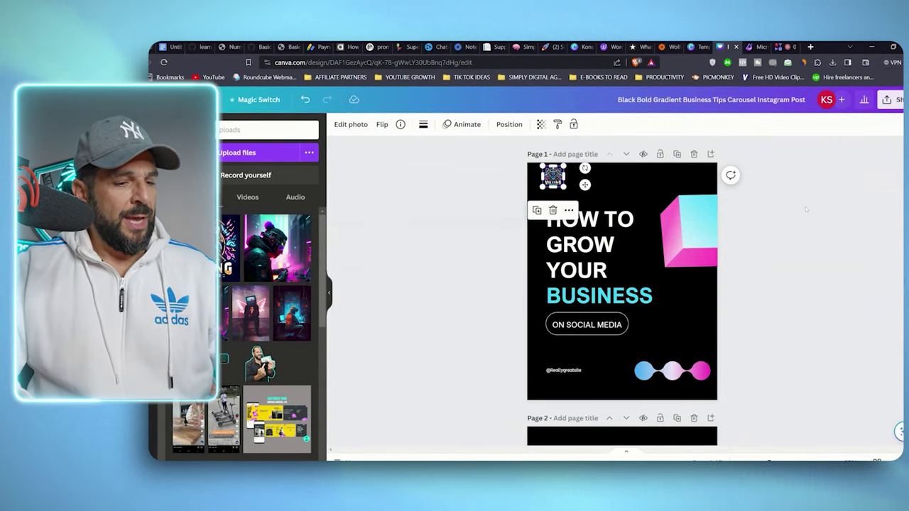
click(572, 188)
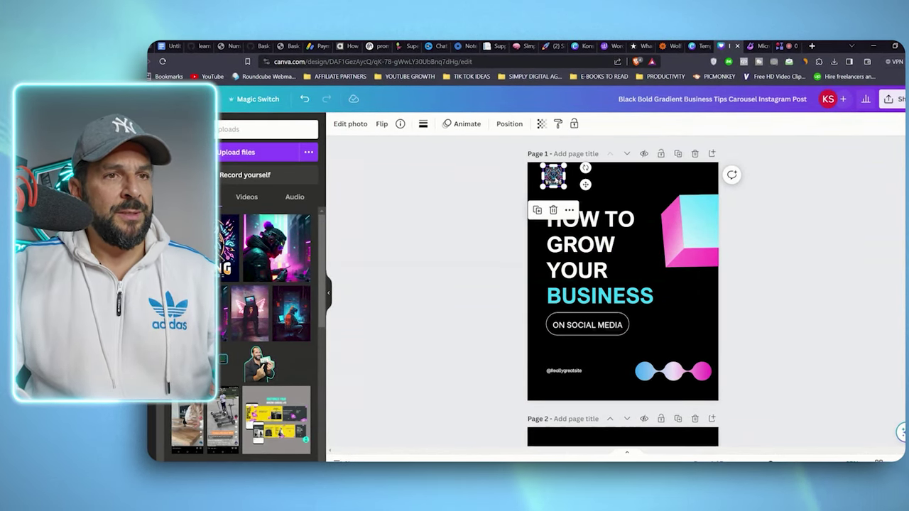
scroll(620, 262, down, 3)
click(553, 318)
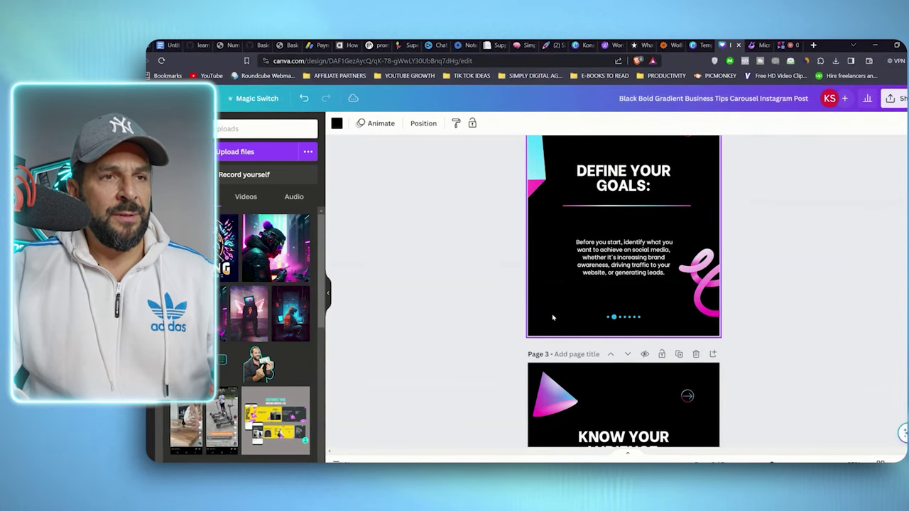
scroll(623, 291, down, 15)
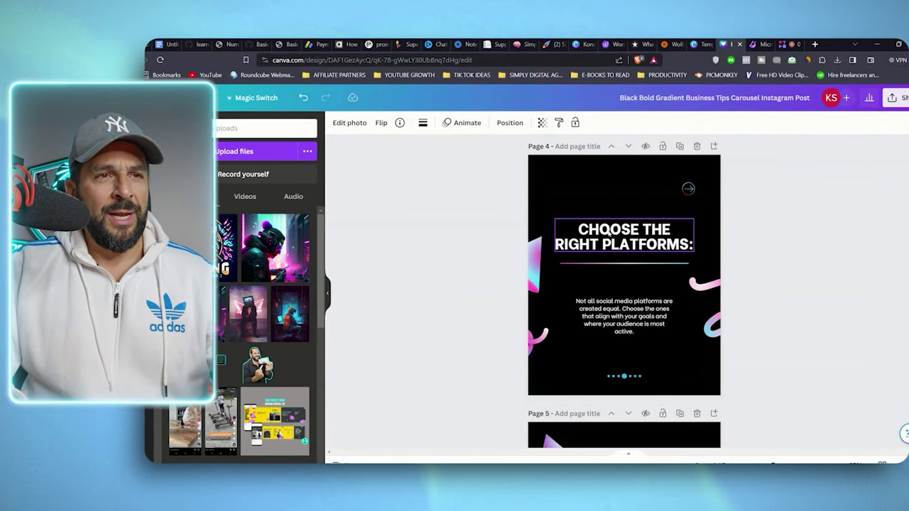
- Paste the Viking logo at the top centre of page 7 and lower the right-hand swirl
click(583, 195)
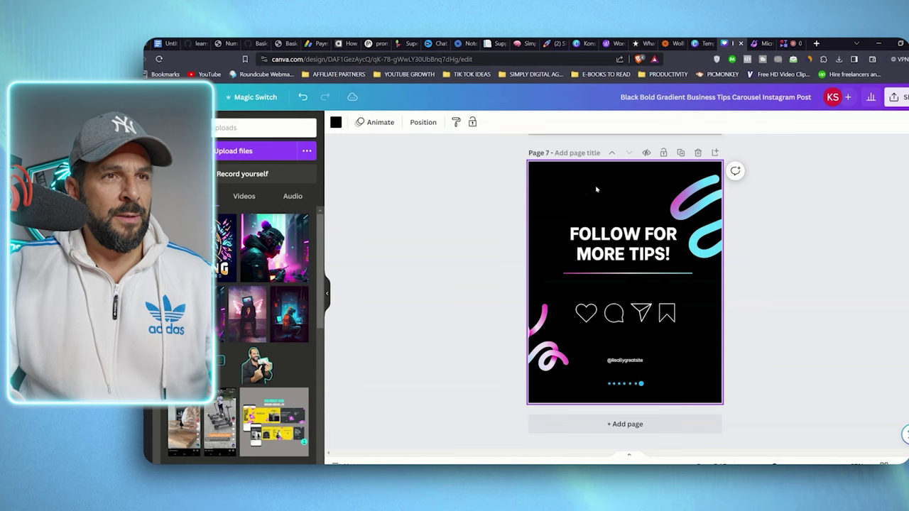
key(ctrl+v)
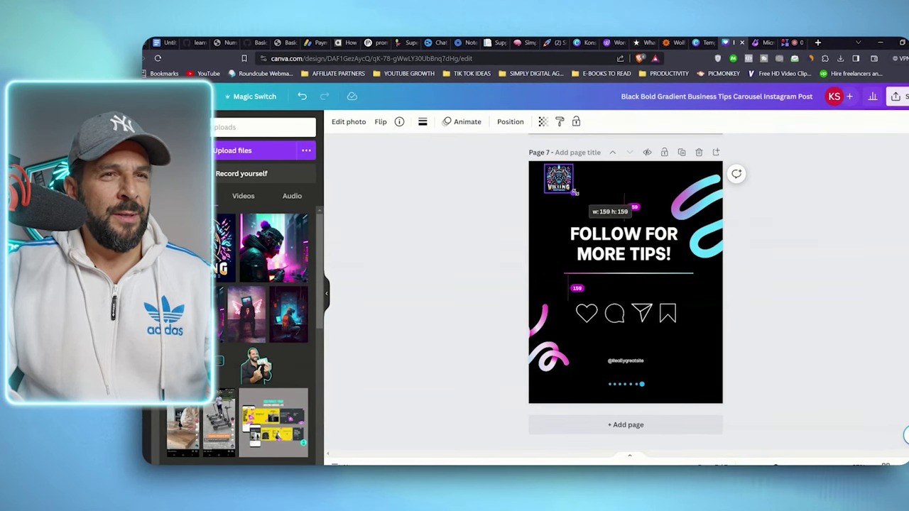
drag(575, 186, 640, 191)
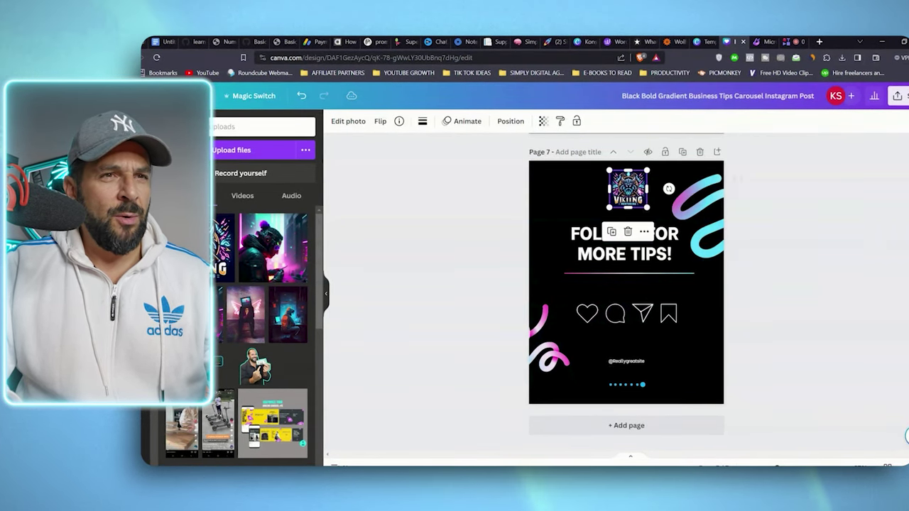
click(701, 215)
drag(689, 359, 689, 369)
- Review page 7 with the Viking logo above FOLLOW FOR MORE TIPS!
click(626, 190)
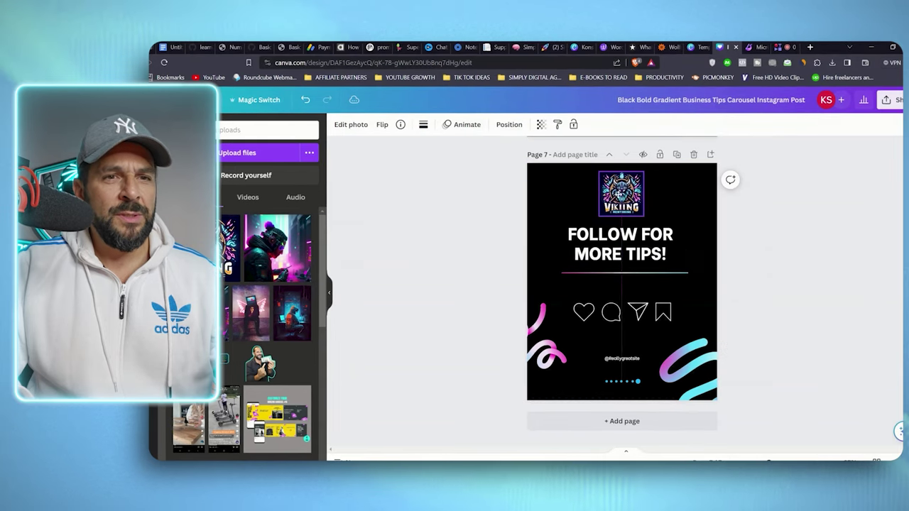
scroll(747, 341, up, 3)
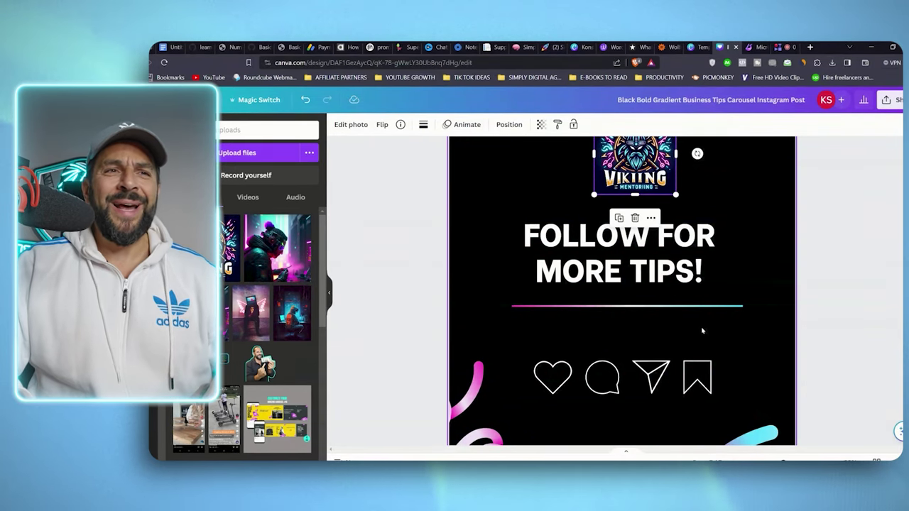
scroll(701, 324, up, 1)
click(765, 262)
scroll(800, 274, down, 1)
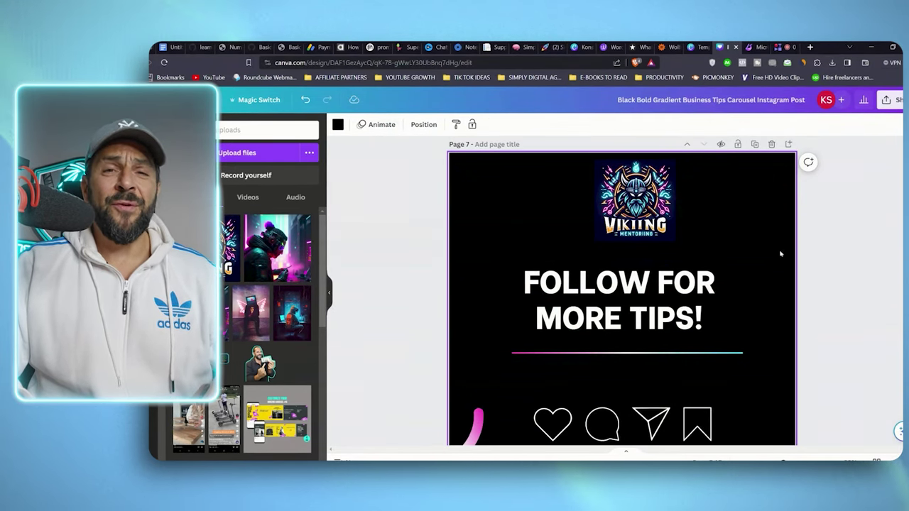
click(666, 210)
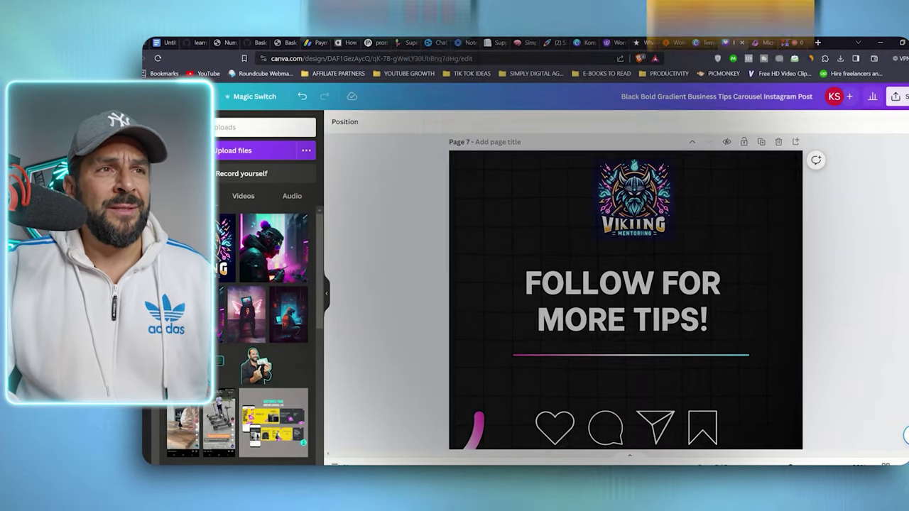
- Visit bestfreeaiwebsites.com in the browser
click(370, 58)
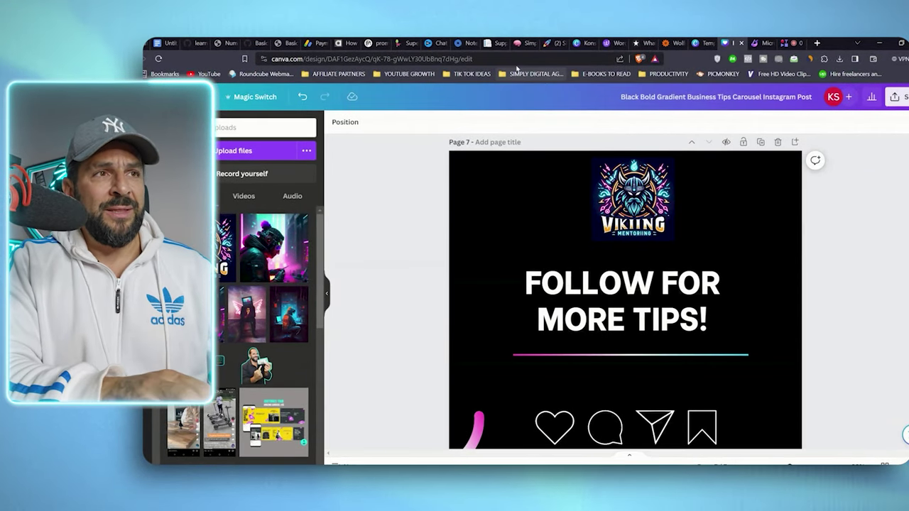
text(bestfreeaiwebsites.com)
key(Return)
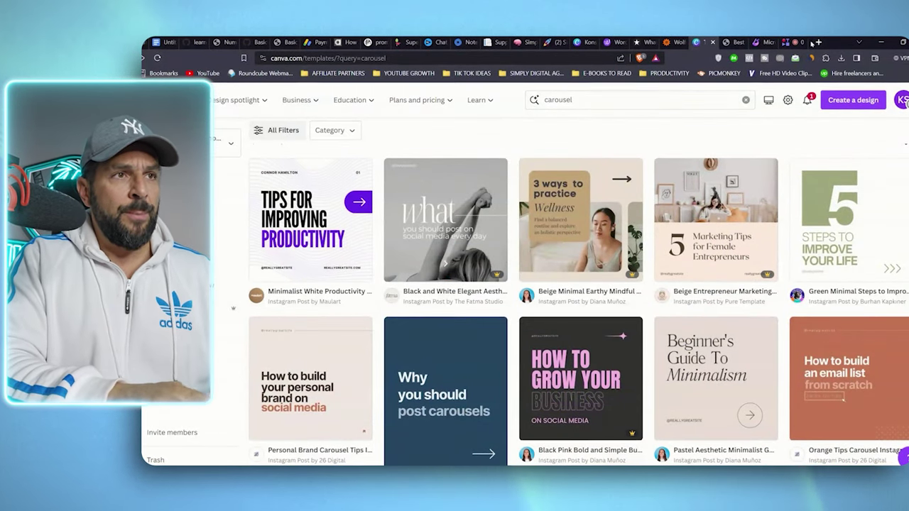
click(819, 42)
- Go to remove.bg and upload the Viking Mentoring logo image
text(remove.bg)
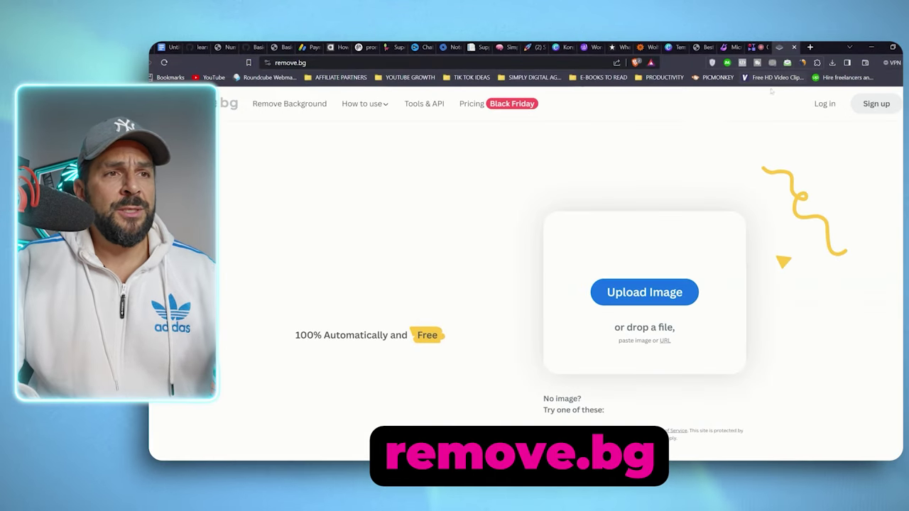
click(644, 293)
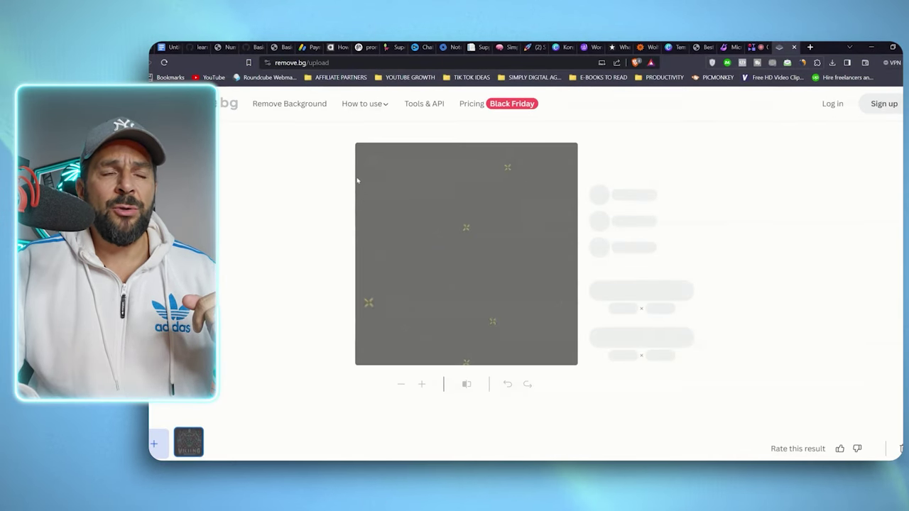